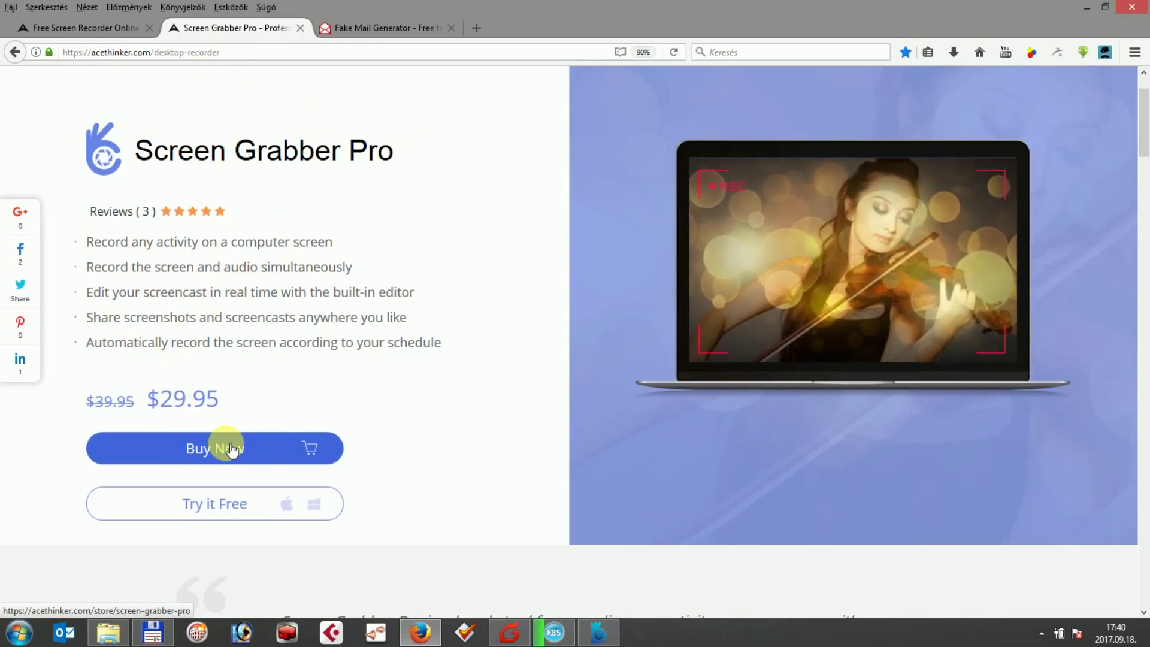
- Sign up for a new VIP account in Screen Grabber Pro using the throwaway e-mail and a password
{"action": "left_click", "coordinate": [606, 633]}
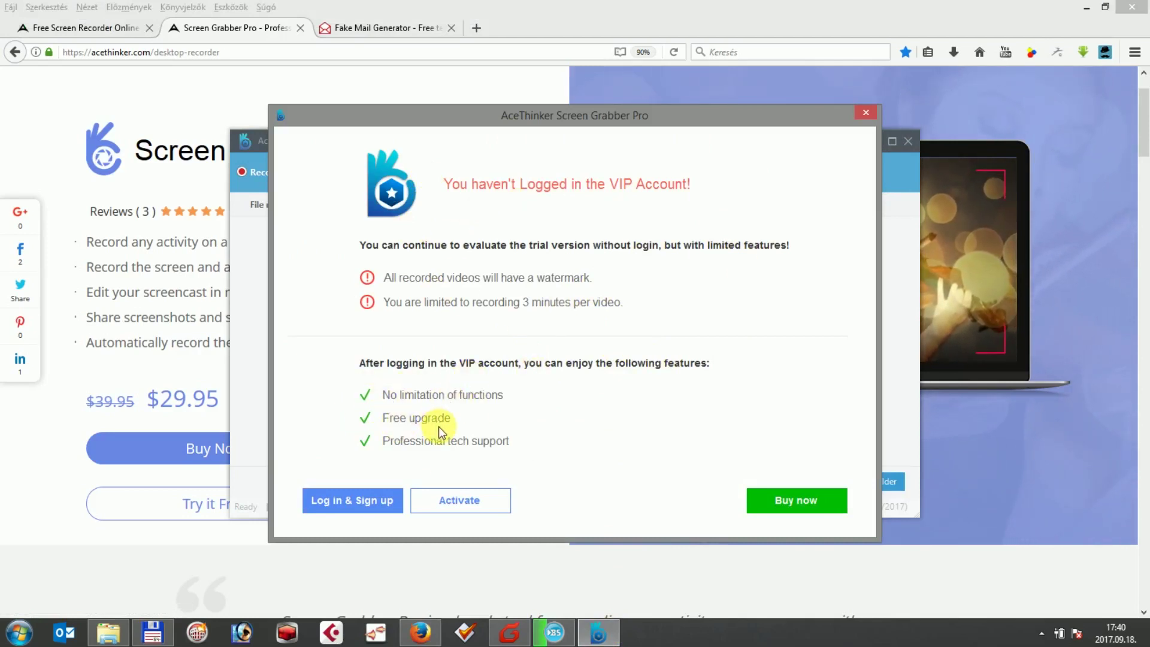
{"action": "left_click", "coordinate": [357, 506]}
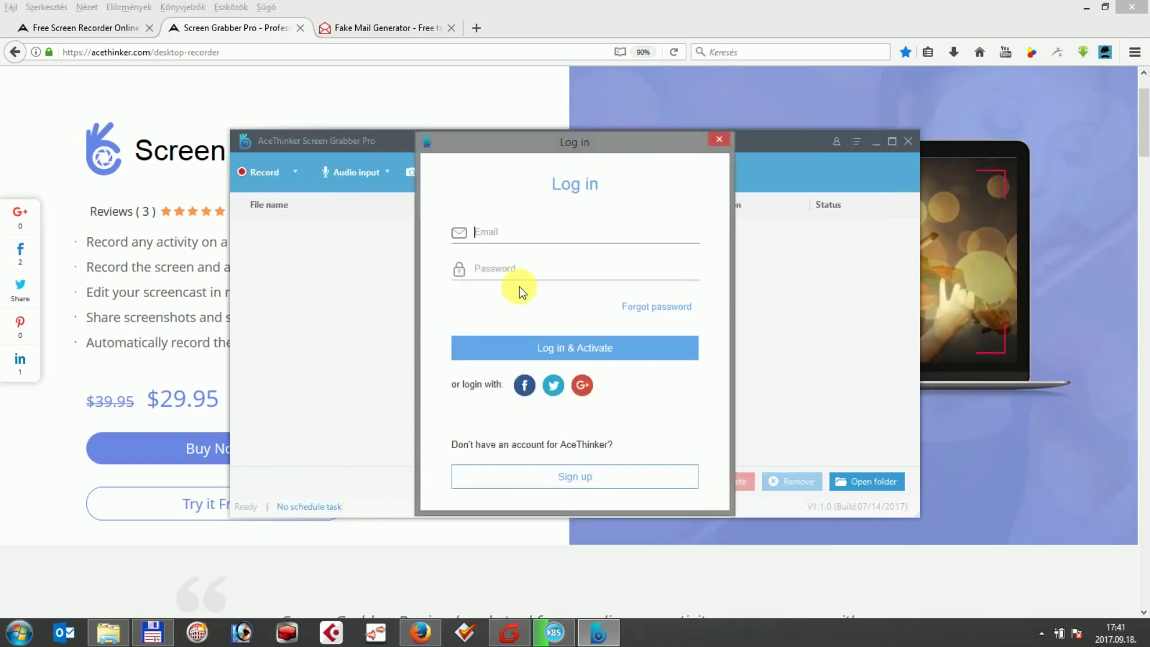
{"action": "left_click", "coordinate": [599, 477]}
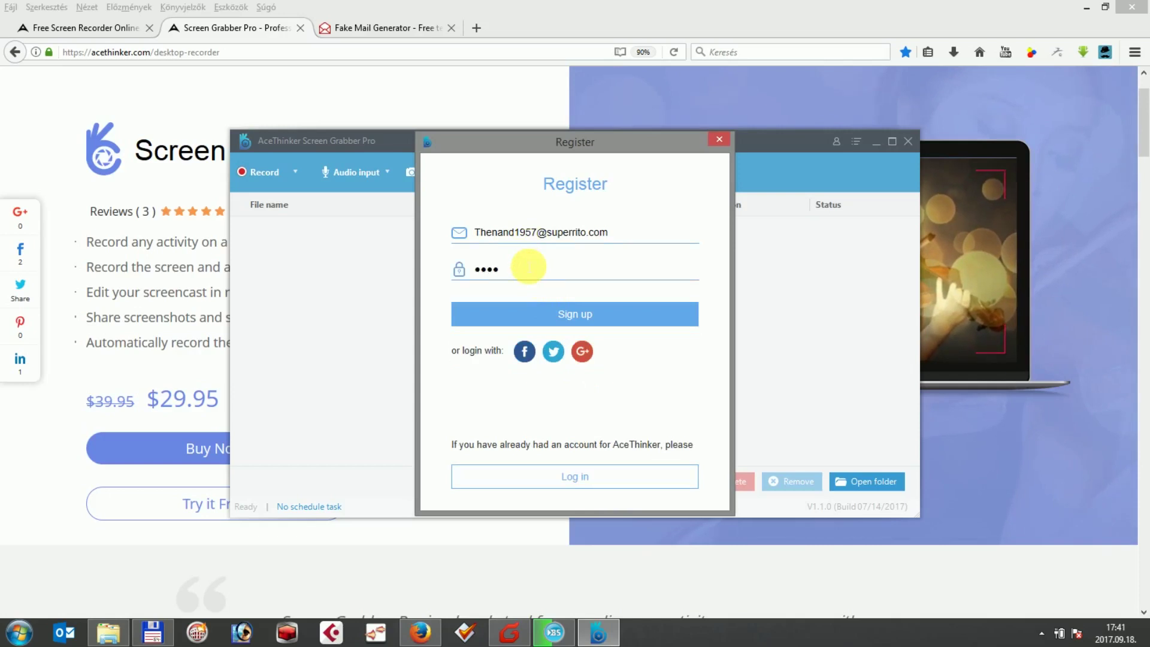
{"action": "left_click", "coordinate": [570, 311]}
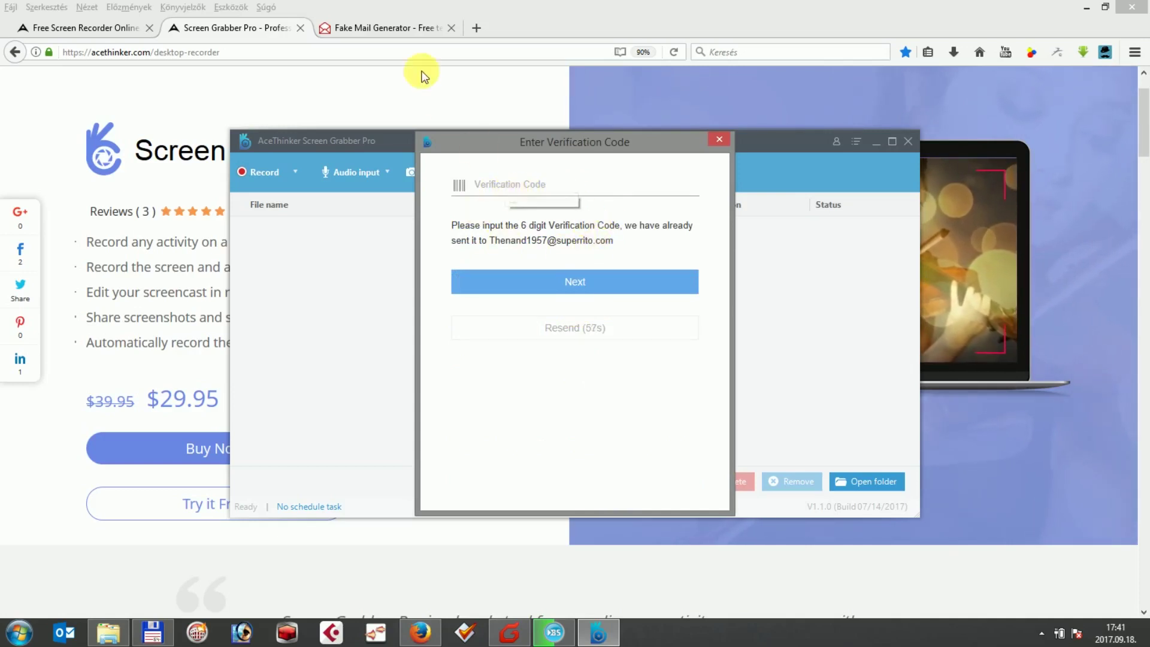
- Switch to the Fake Mail Generator tab showing the 'Waiting for e-mails' inbox
{"action": "left_click", "coordinate": [378, 29]}
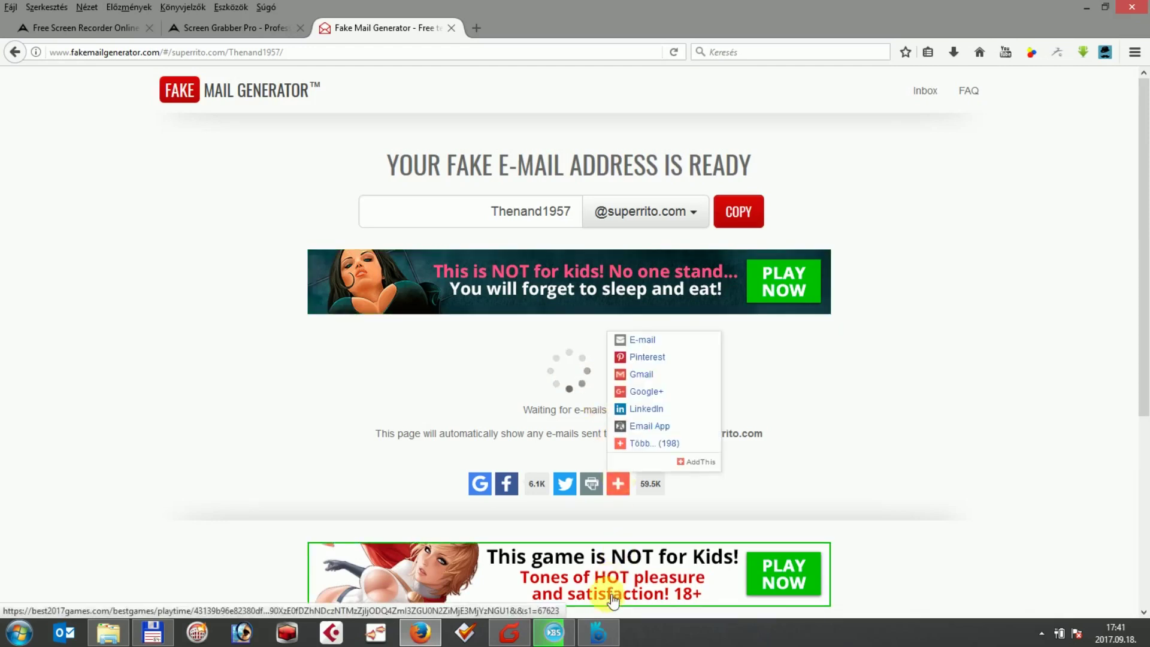
- Check the AceThinker verification code prompt and stop BS.Player's music playback
{"action": "left_click", "coordinate": [599, 636]}
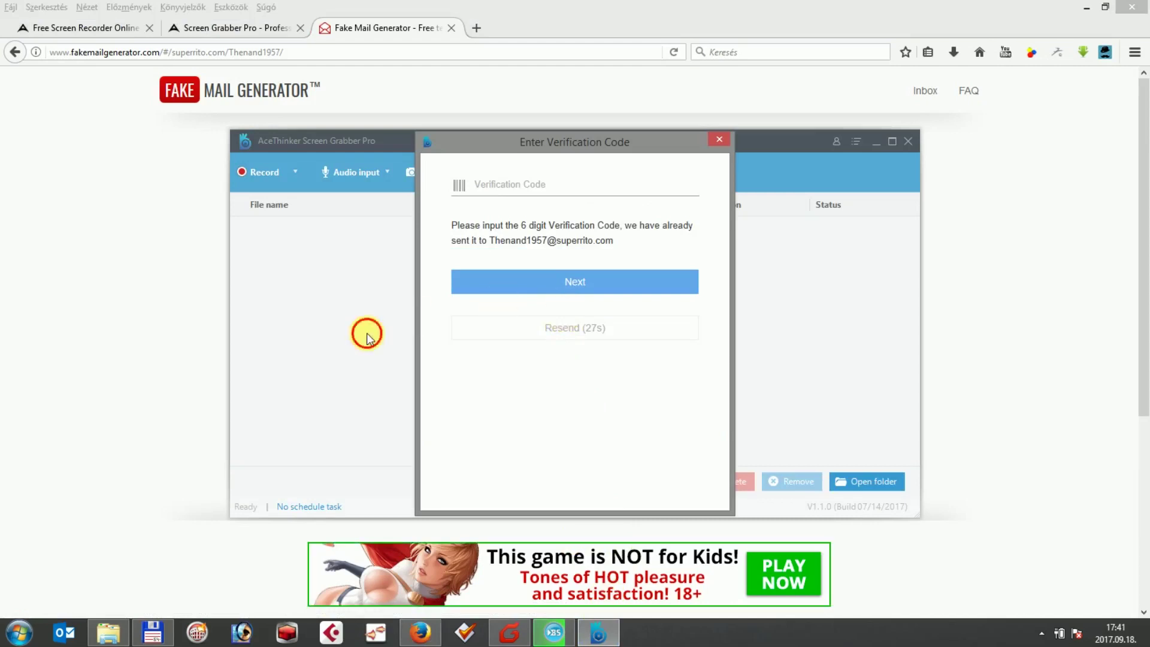
{"action": "left_click", "coordinate": [227, 315]}
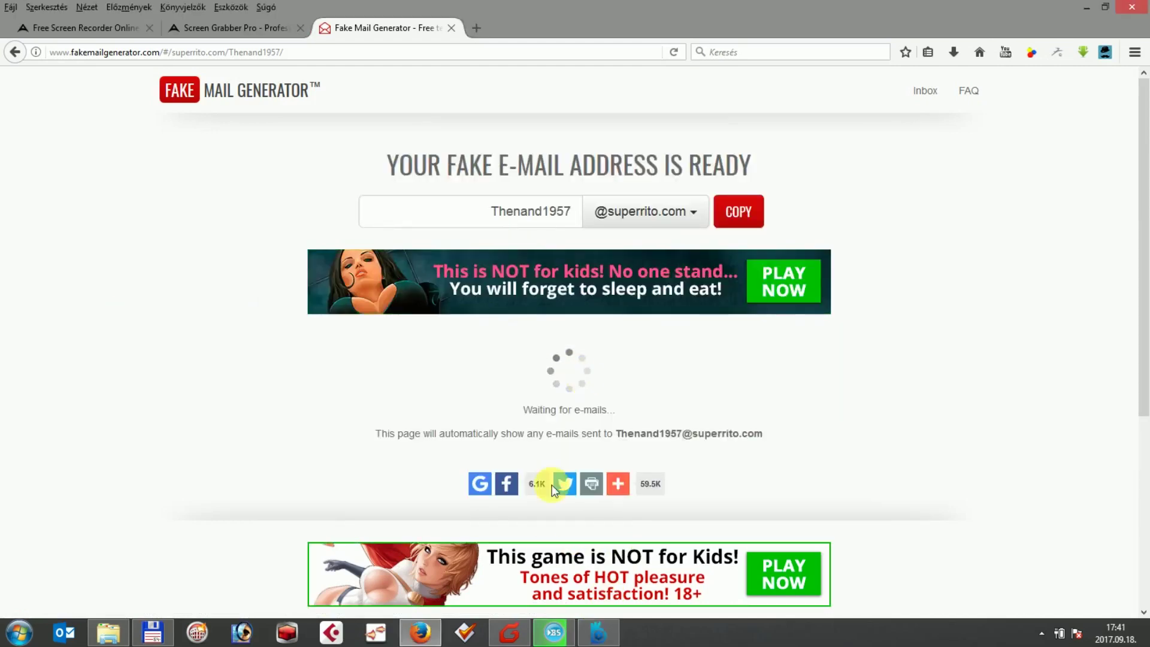
{"action": "left_click", "coordinate": [554, 632]}
{"action": "left_click", "coordinate": [269, 177]}
{"action": "left_click", "coordinate": [578, 370]}
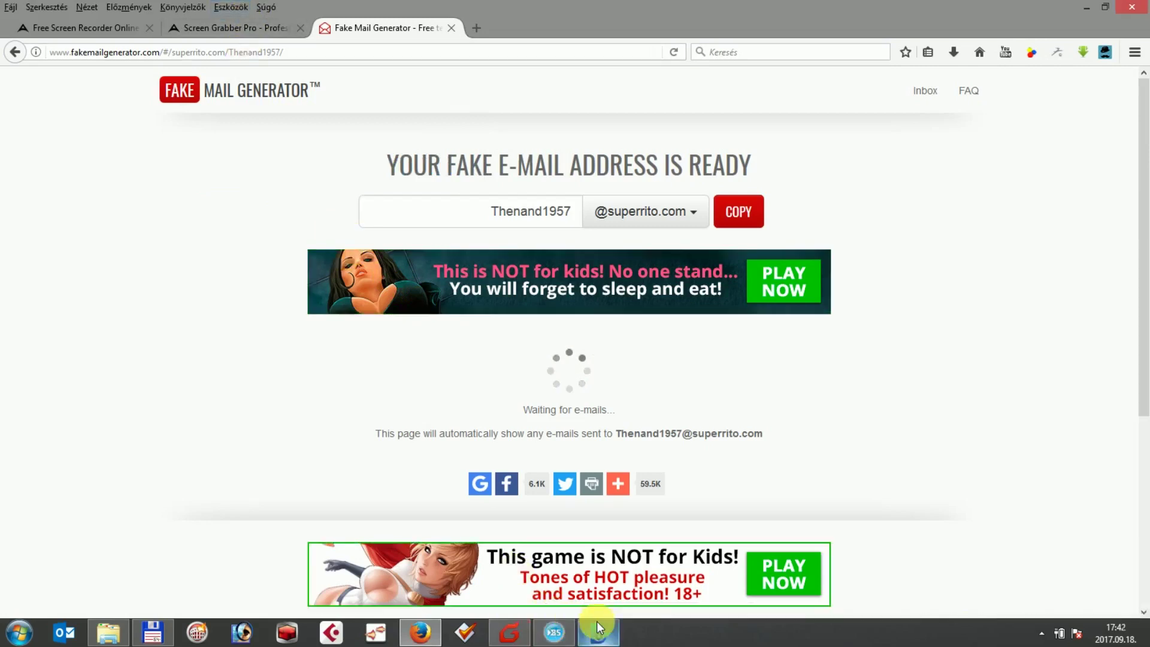
- Keep checking the code dialog and the inbox until the Apowersoft Account Signup e-mail arrives
{"action": "left_click", "coordinate": [556, 633]}
{"action": "left_click", "coordinate": [561, 636]}
{"action": "left_click", "coordinate": [598, 636]}
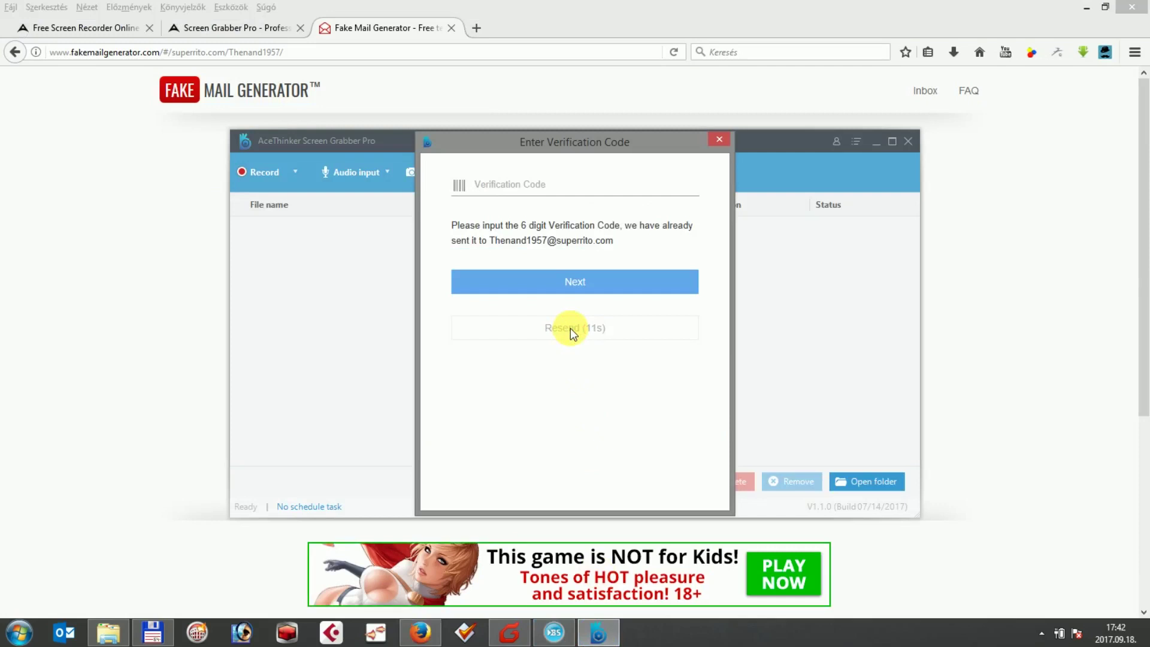
{"action": "left_click", "coordinate": [216, 331]}
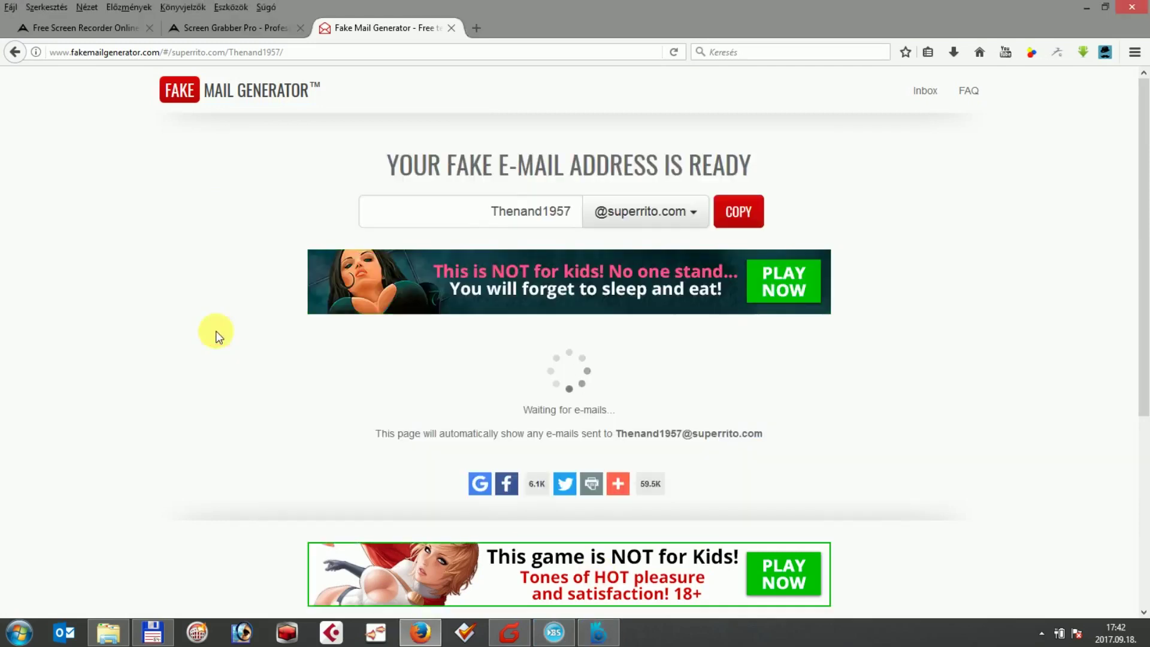
{"action": "mouse_move", "coordinate": [606, 639]}
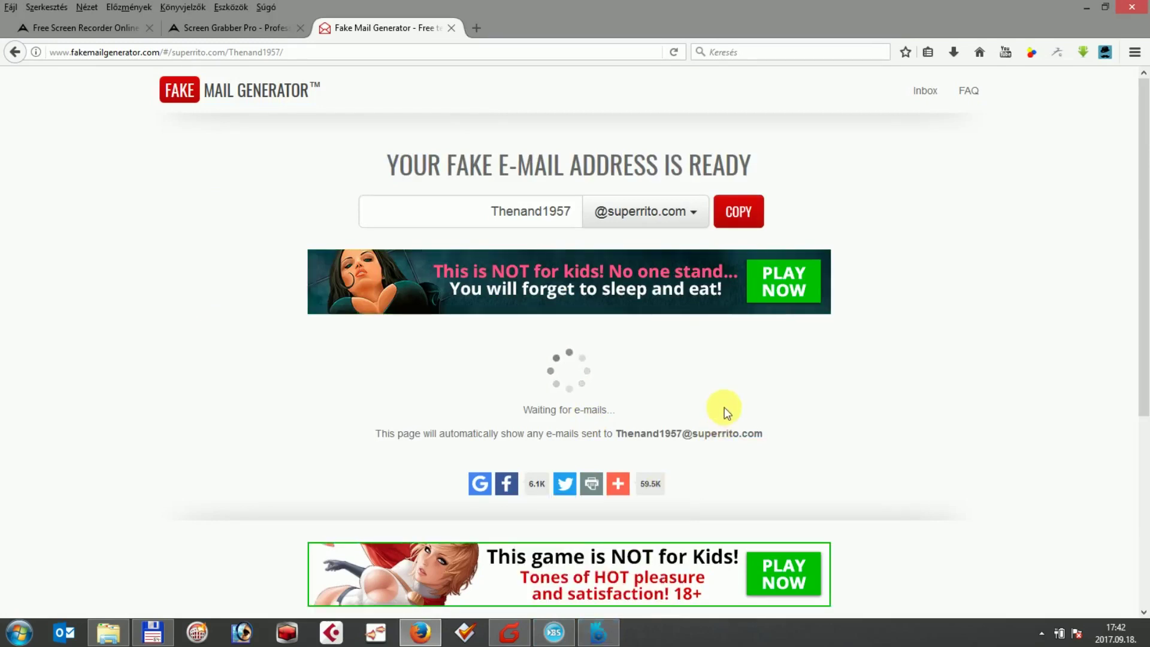
{"action": "left_click", "coordinate": [599, 633]}
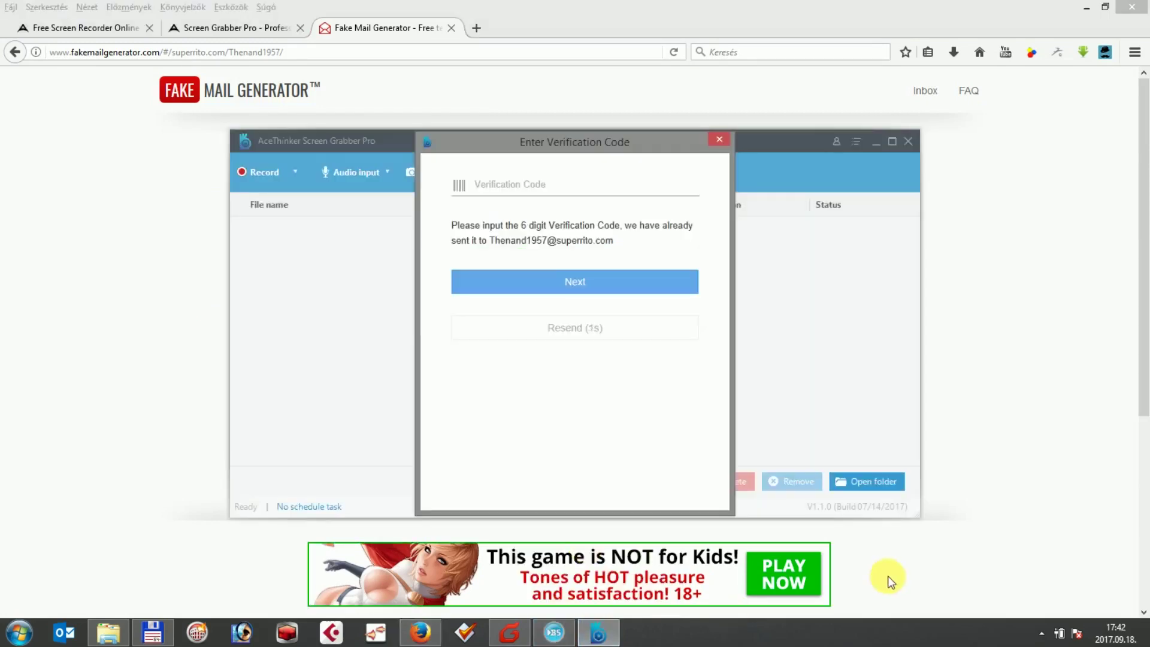
{"action": "left_click", "coordinate": [949, 380]}
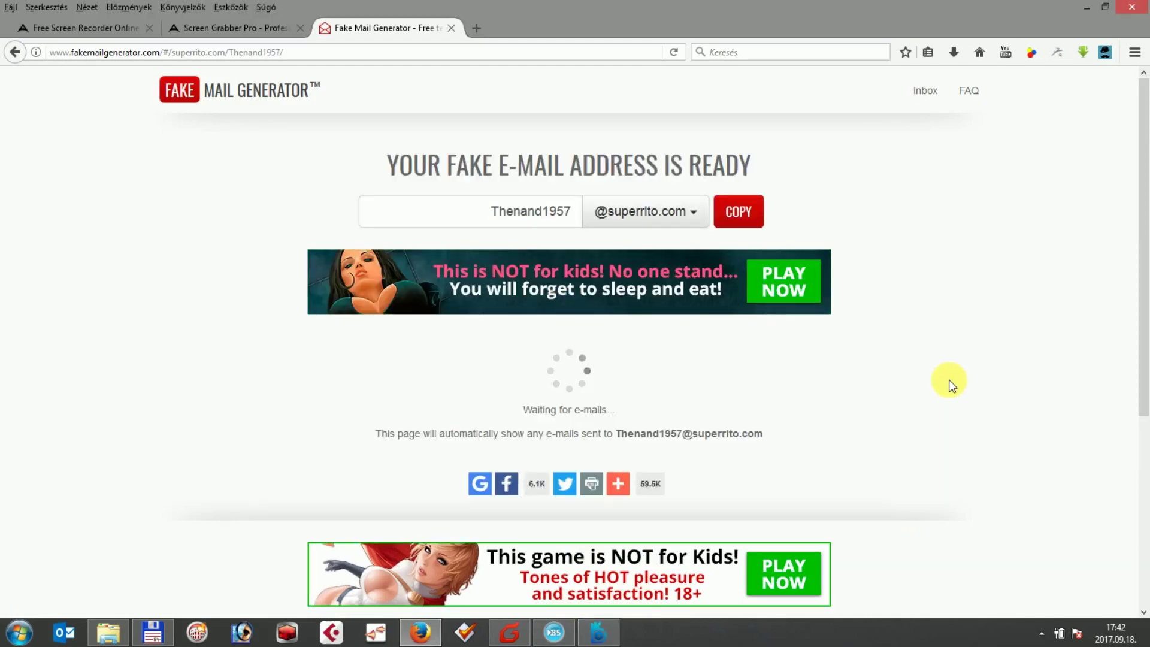
{"action": "left_click", "coordinate": [1042, 633]}
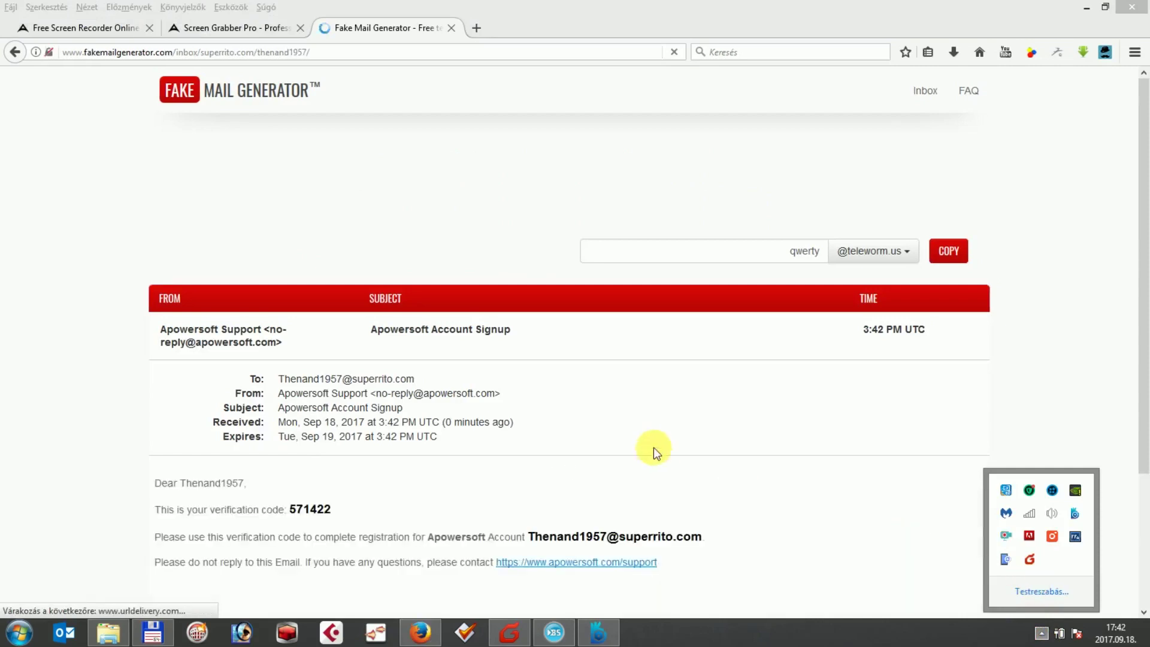
- Close the tray popup, minimize Foxmail and resume SCRYPT1.mp3 in BS.Player
{"action": "left_click", "coordinate": [103, 261]}
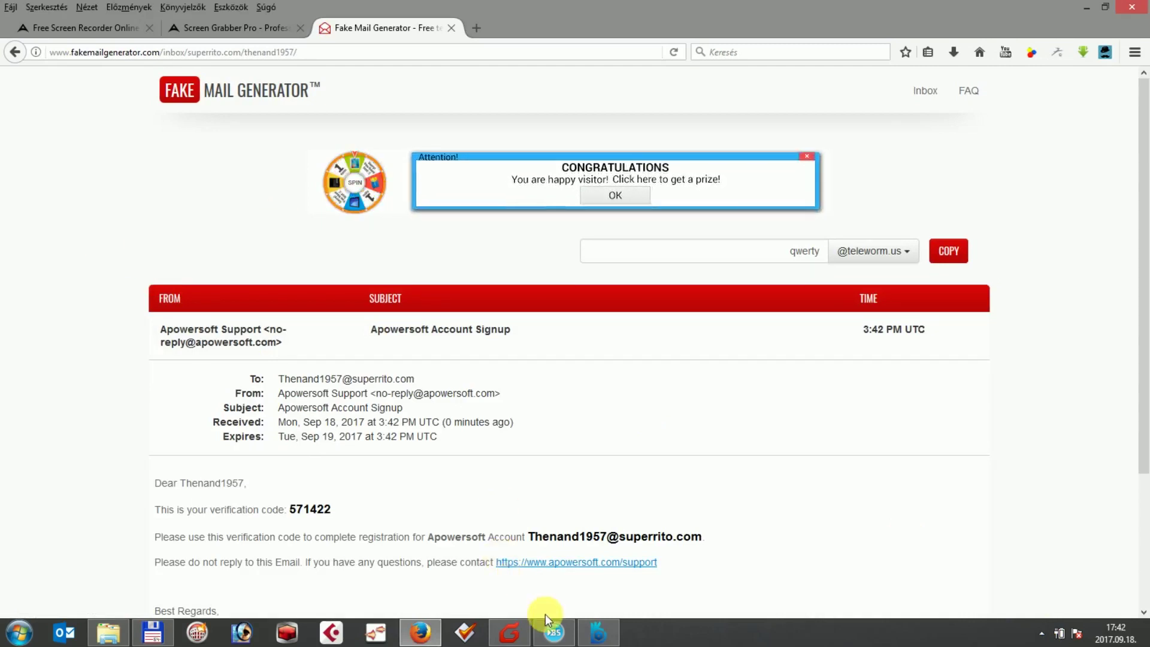
{"action": "left_click", "coordinate": [520, 633]}
{"action": "left_click", "coordinate": [520, 632]}
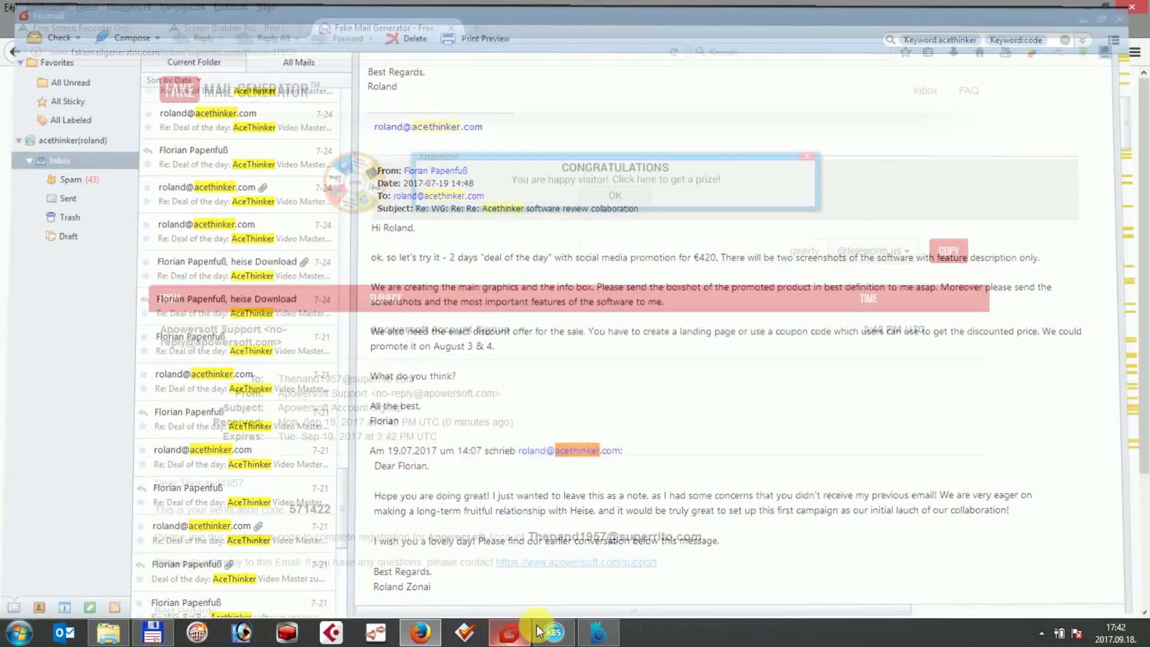
{"action": "left_click", "coordinate": [554, 633]}
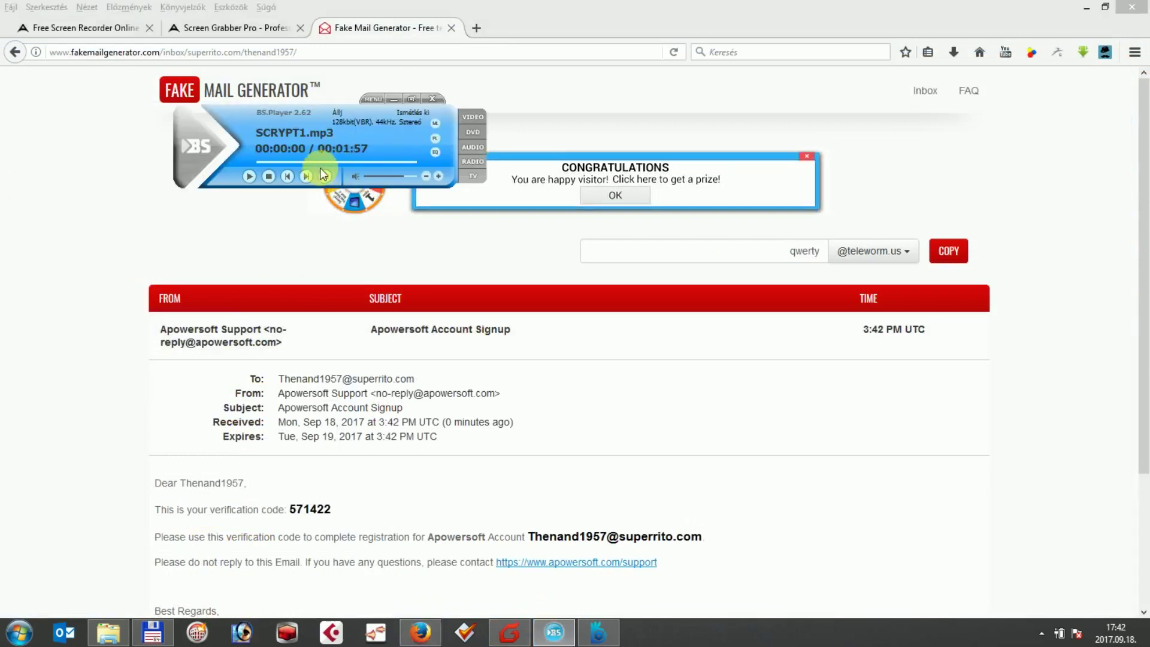
{"action": "left_click", "coordinate": [249, 175]}
- Seek SCRYPT1.mp3 to about one third of the track on BS.Player's seek bar
{"action": "left_click", "coordinate": [307, 163]}
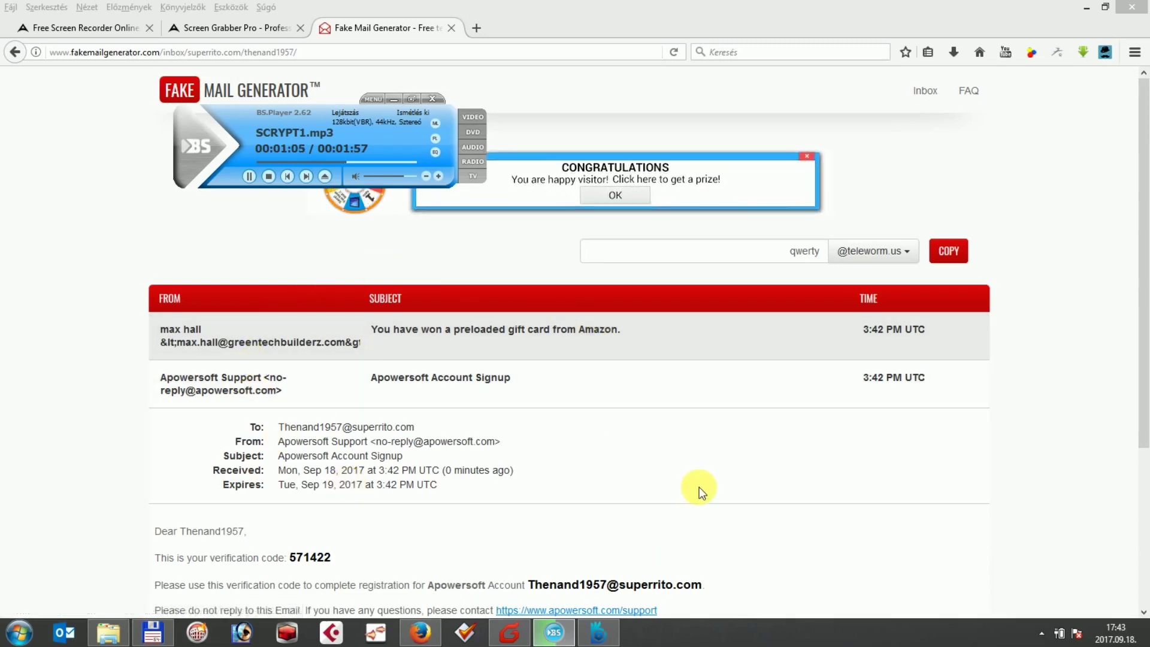
- Select the verification code in the Apowersoft e-mail and copy it with Másolás (Copy)
{"action": "left_click", "coordinate": [570, 526]}
{"action": "scroll", "coordinate": [422, 506], "scroll_direction": "down", "scroll_amount": 2}
{"action": "double_click", "coordinate": [313, 478]}
{"action": "right_click", "coordinate": [316, 479]}
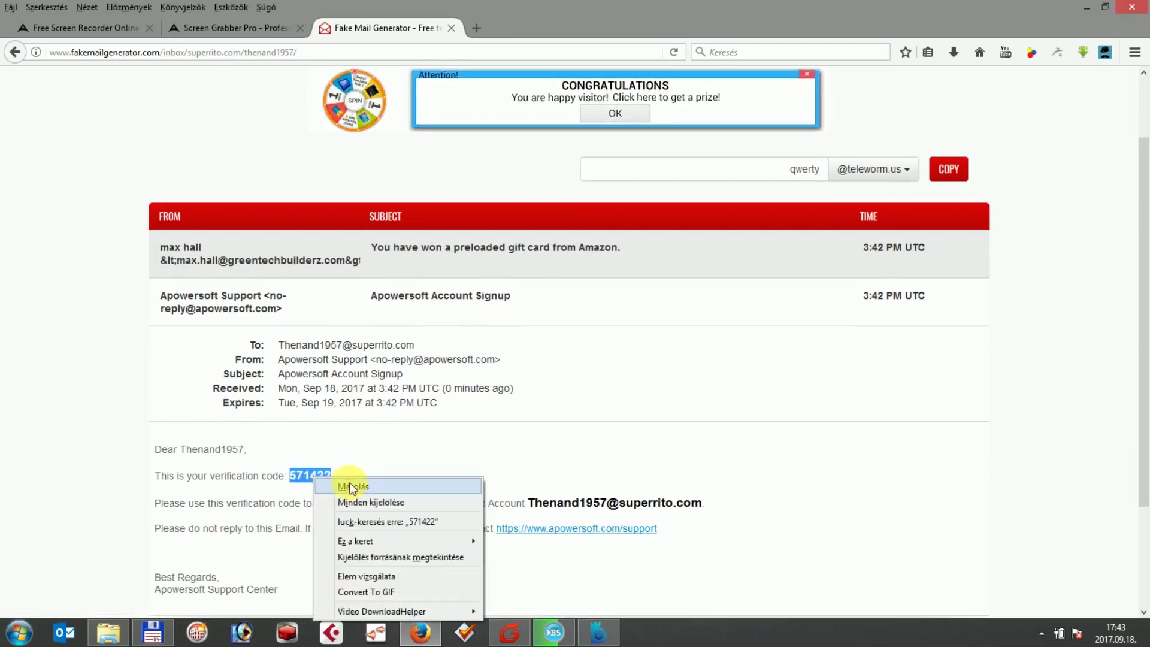
{"action": "left_click", "coordinate": [352, 486]}
{"action": "left_click", "coordinate": [559, 462]}
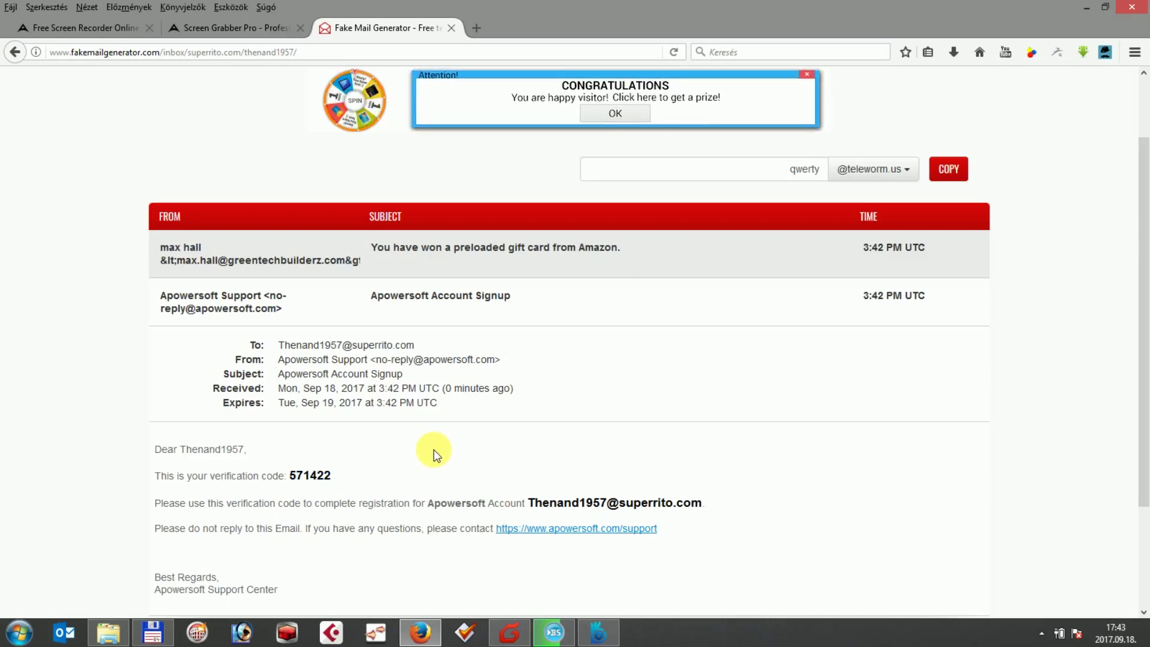
- Paste the code into Verification Code, confirm the 3-day Personal VIP activation, then browse Help and Settings
{"action": "left_click", "coordinate": [593, 629]}
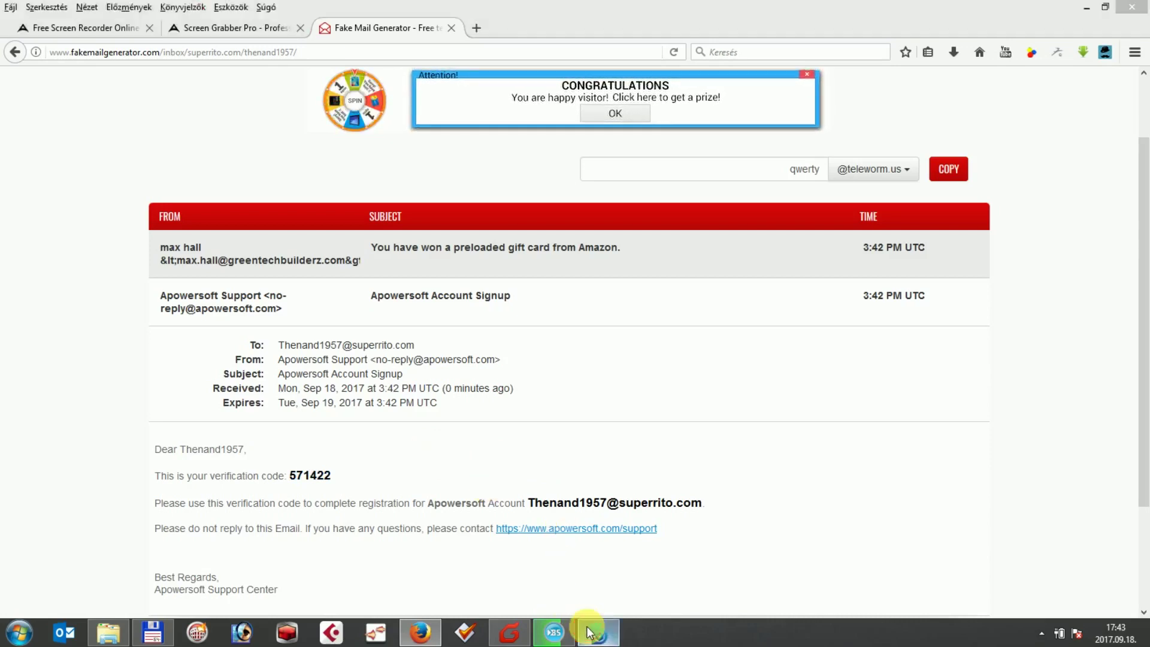
{"action": "left_click", "coordinate": [552, 185]}
{"action": "key", "text": "ctrl+v"}
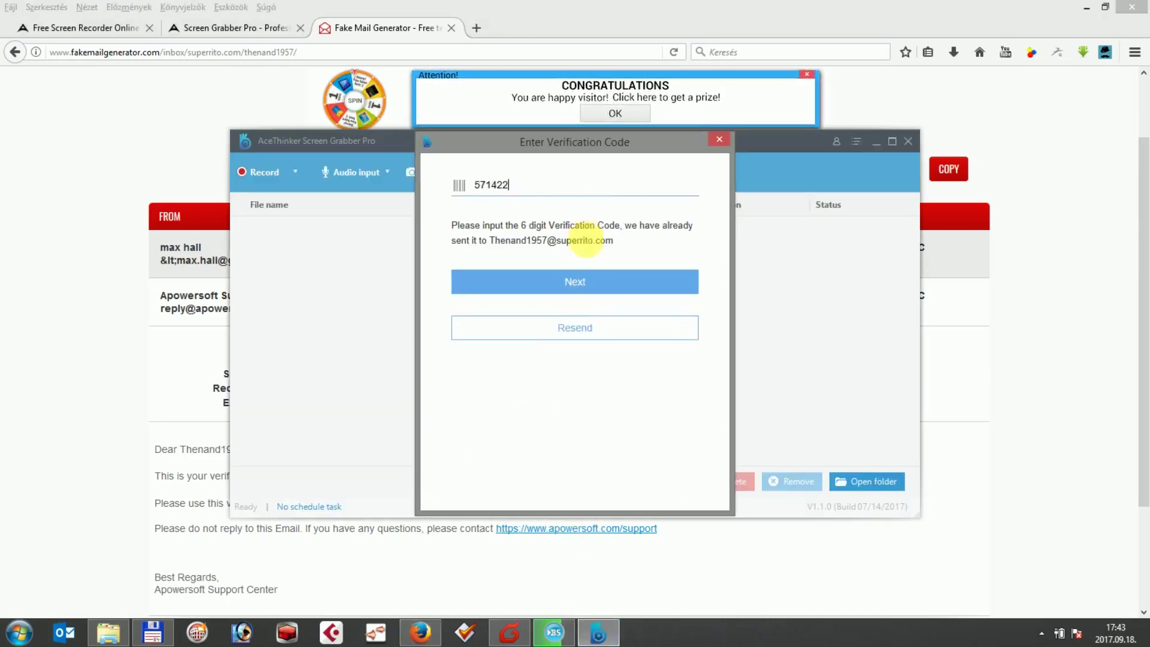
{"action": "left_click", "coordinate": [597, 284]}
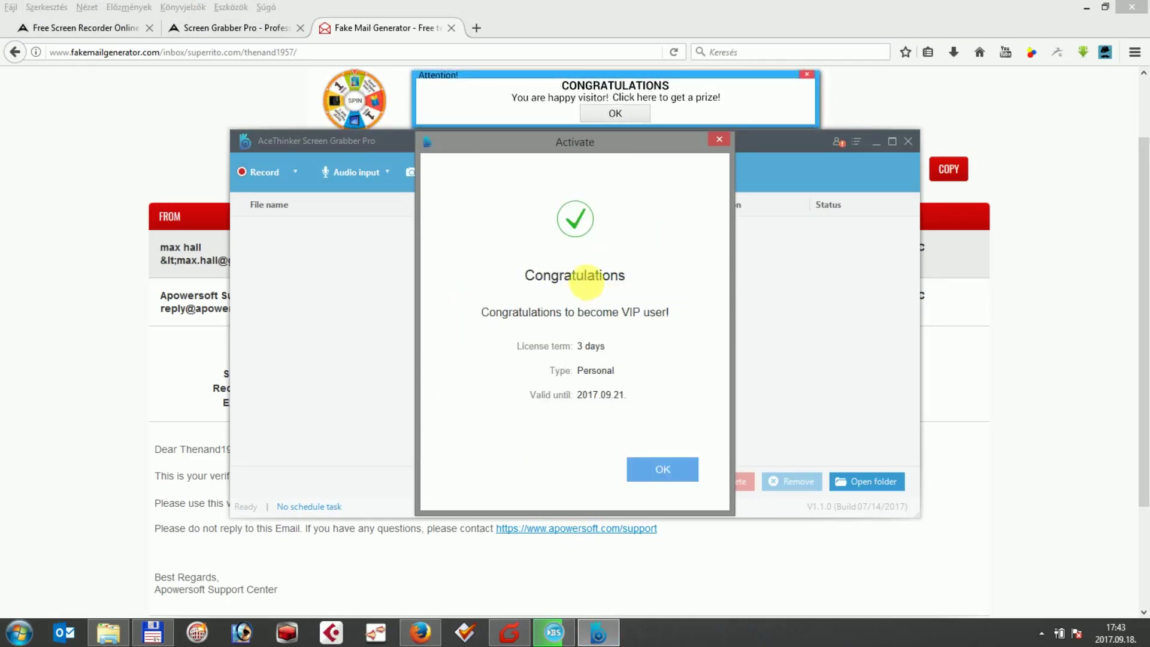
{"action": "left_click", "coordinate": [659, 469]}
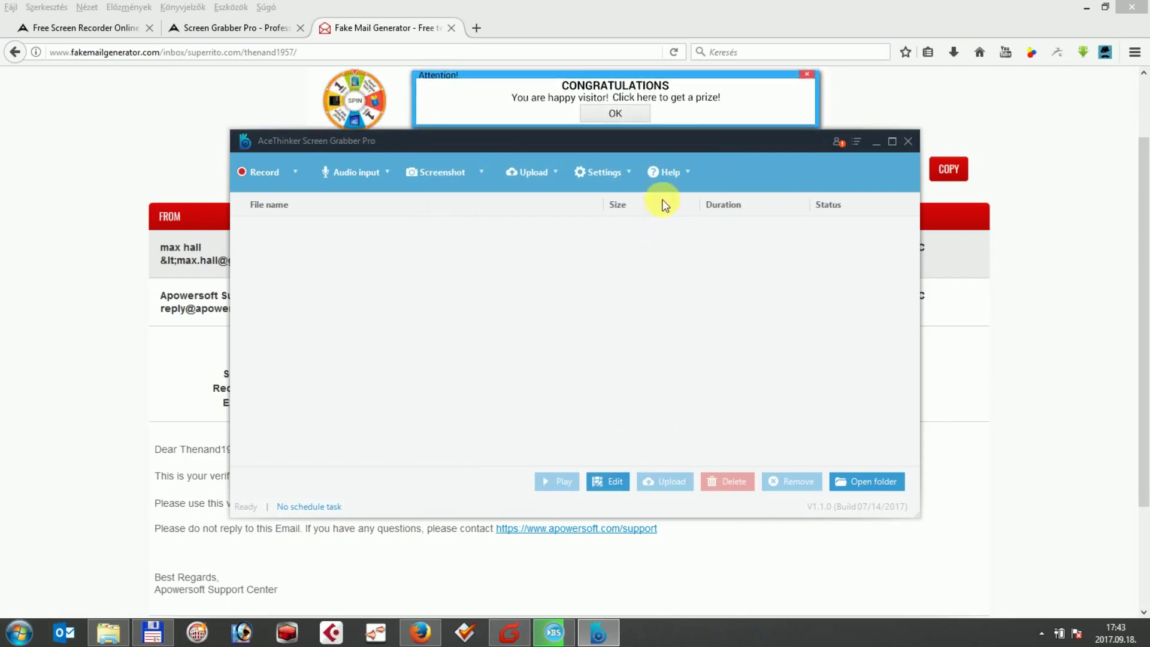
{"action": "left_click", "coordinate": [675, 172]}
{"action": "left_click", "coordinate": [674, 172]}
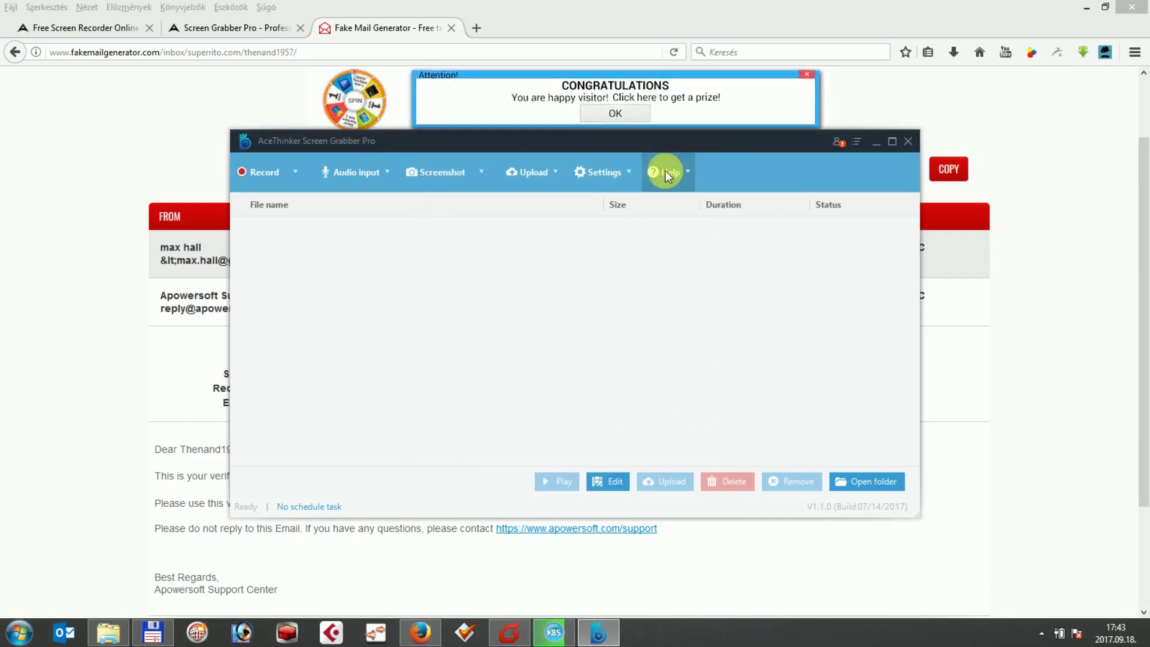